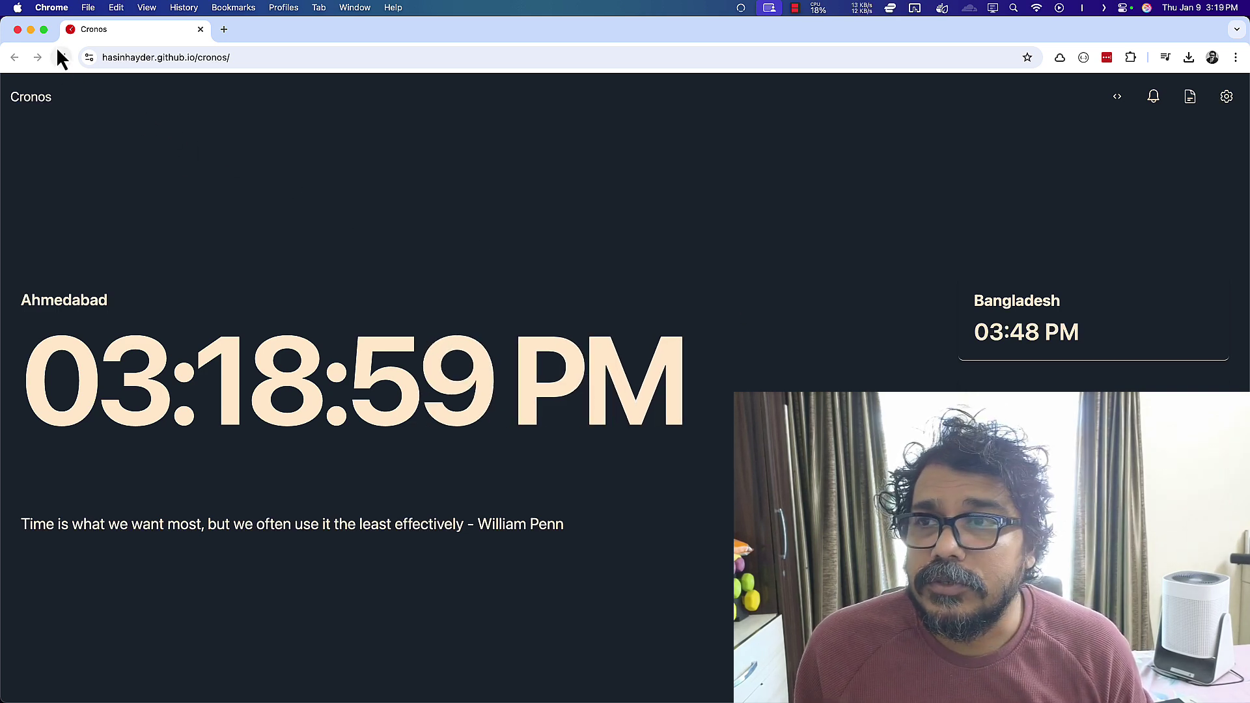
# Step: Toggle the browser fullscreen and back, then run document.body.requestFullscreen() in the DevTools console
pyautogui.click(44, 29)
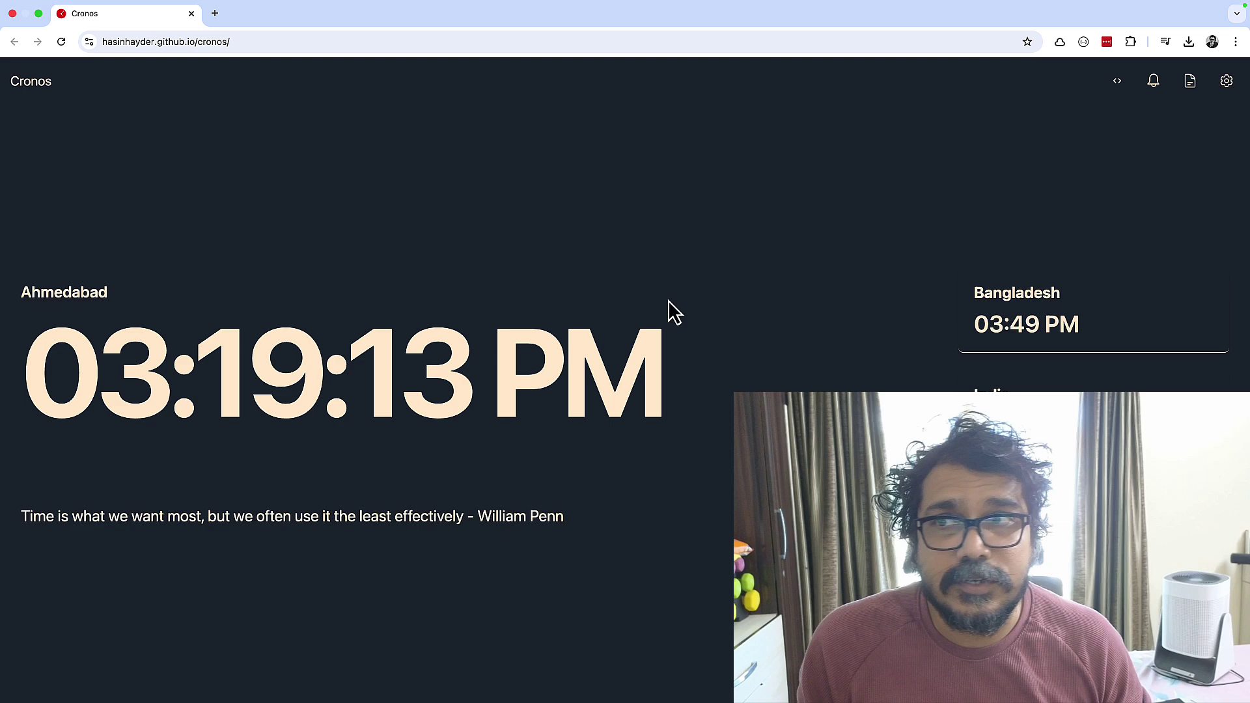
pyautogui.click(38, 14)
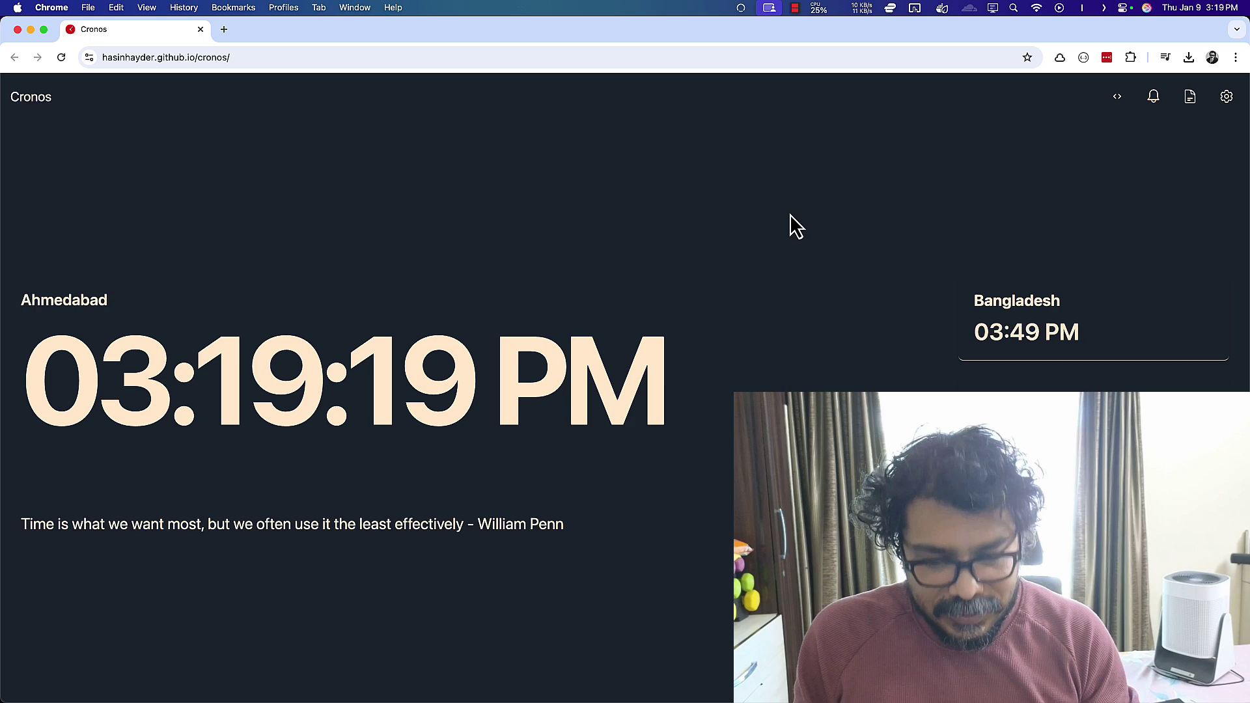
pyautogui.press('super+alt+j')
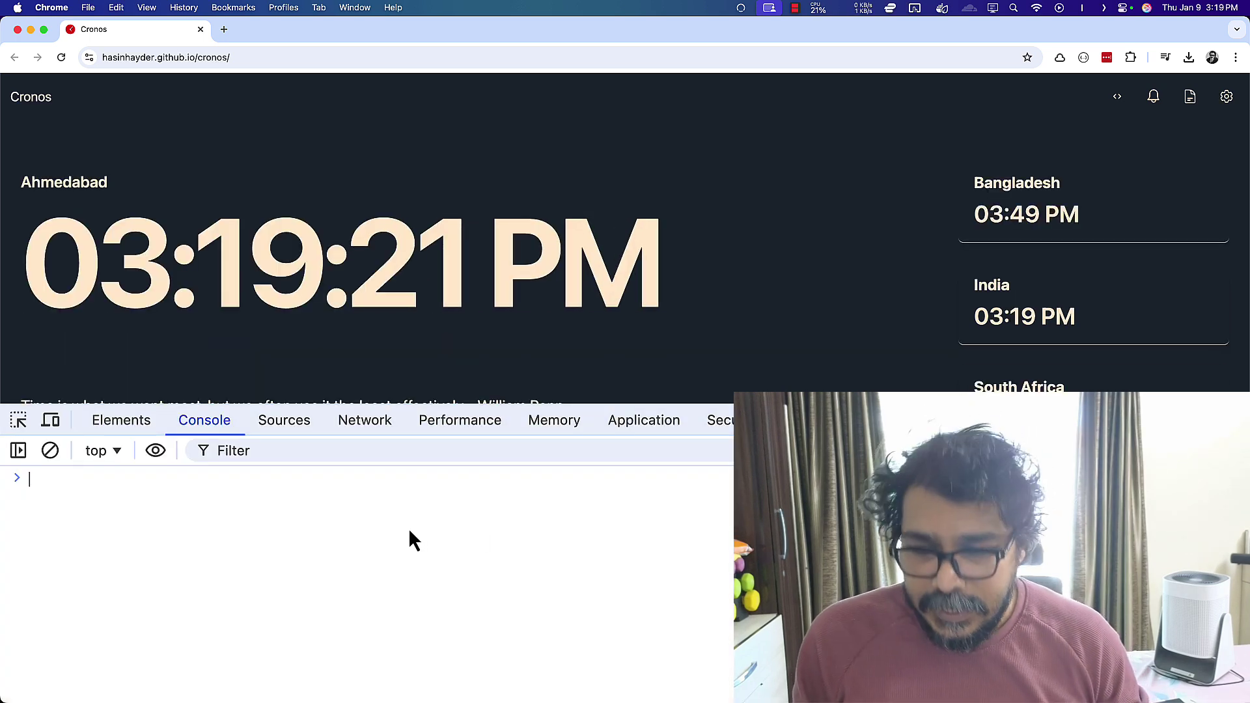
pyautogui.write('document')
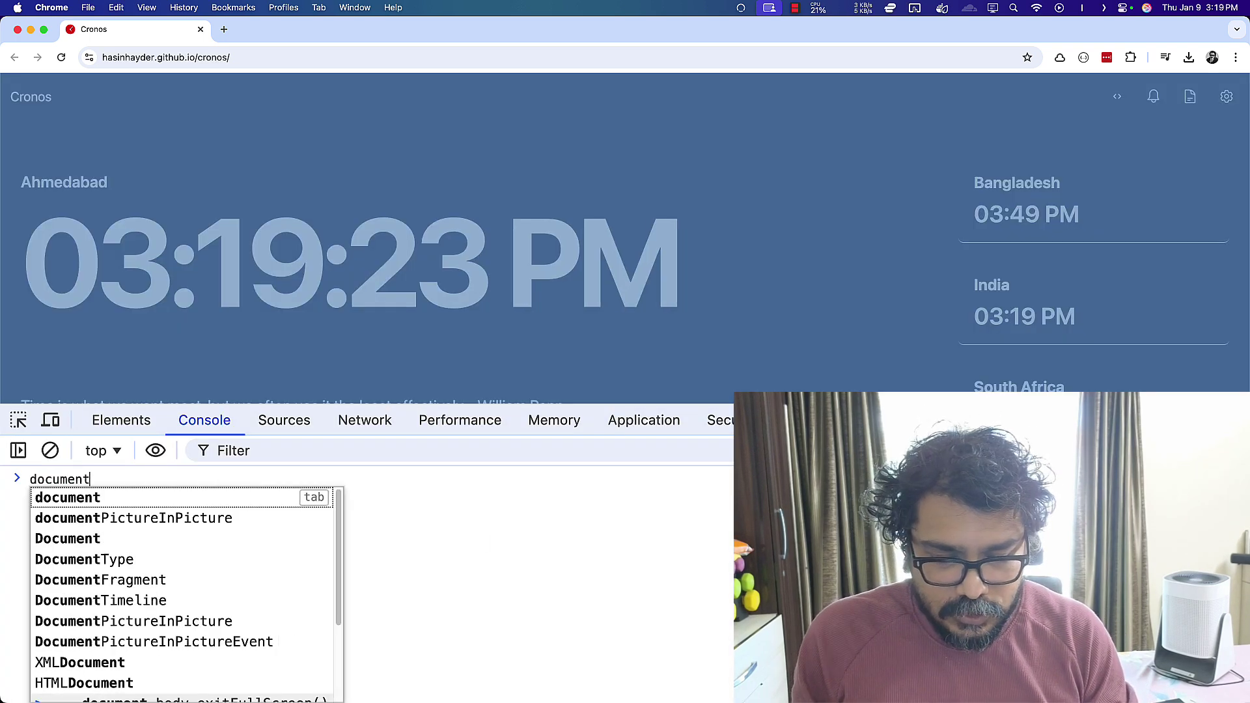
pyautogui.write('.body.')
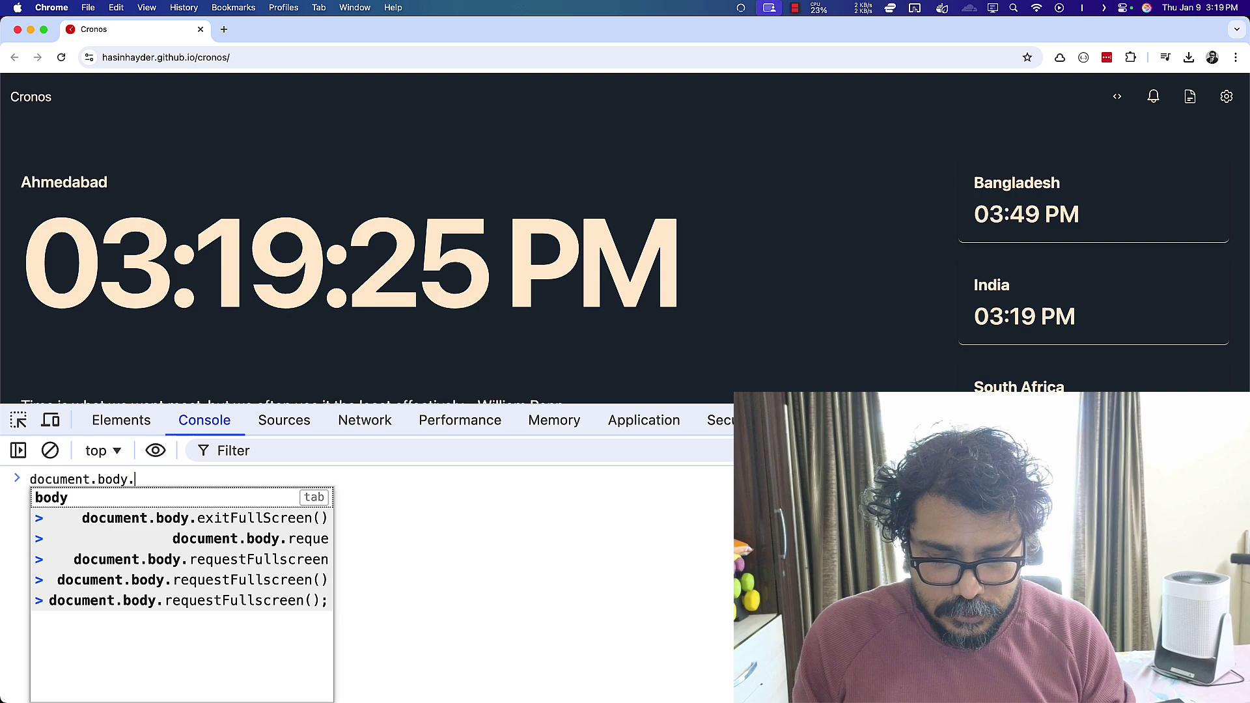
pyautogui.write('requestFul')
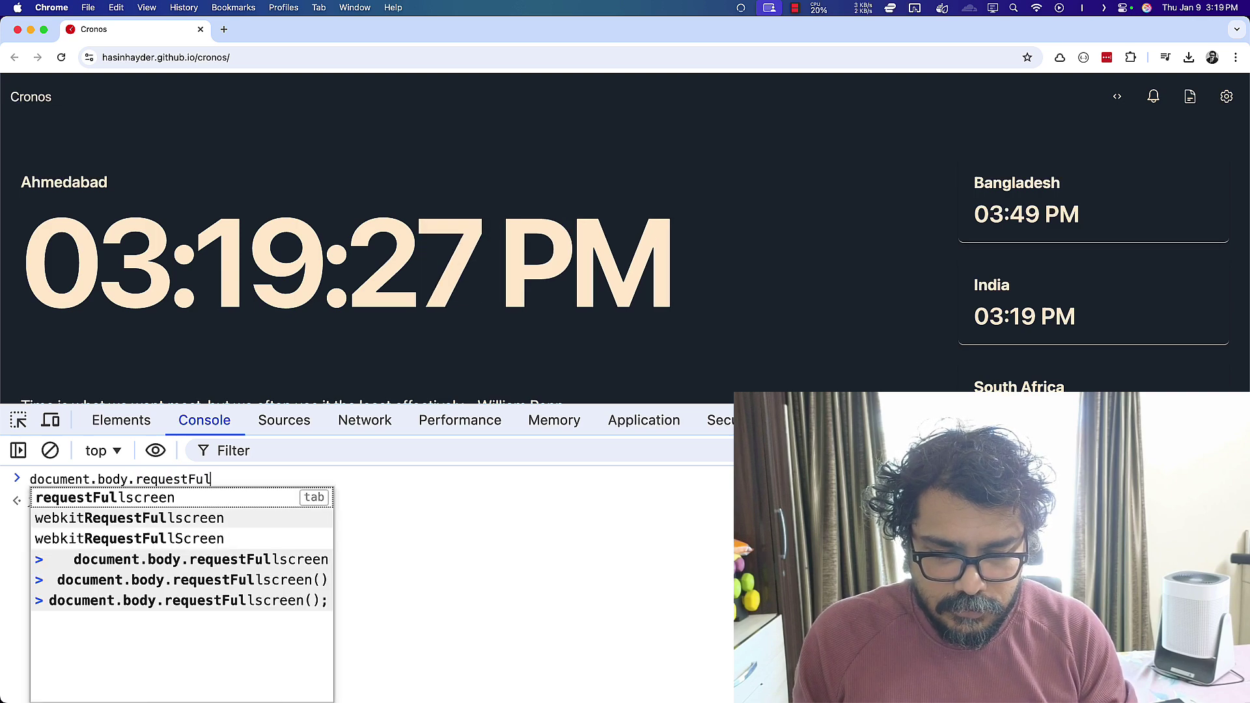
pyautogui.write('ls')
pyautogui.press('Tab')
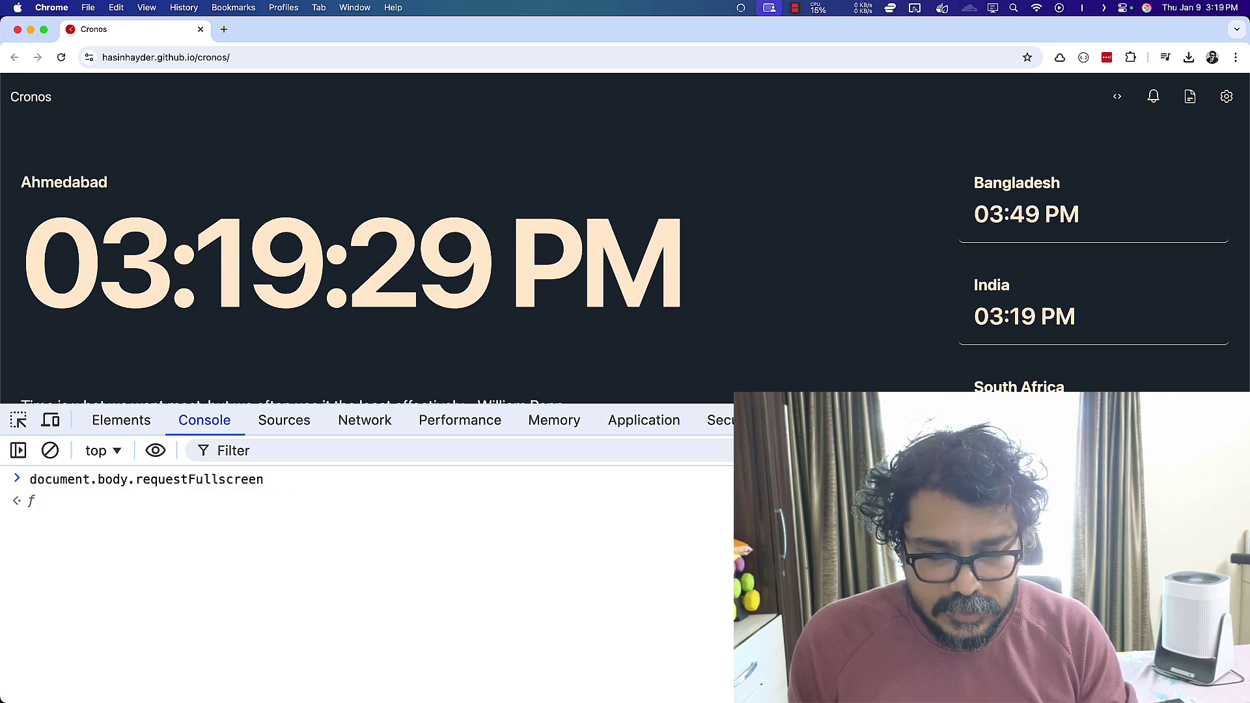
pyautogui.write('(')
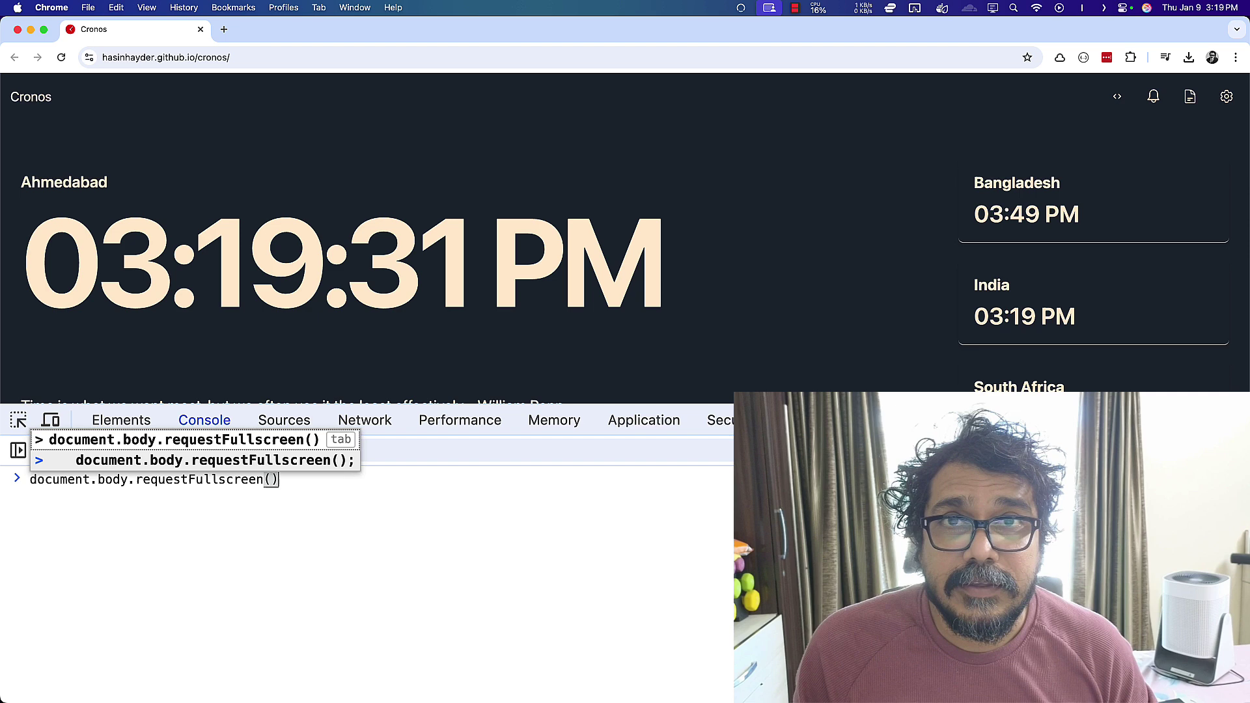
pyautogui.press('Return')
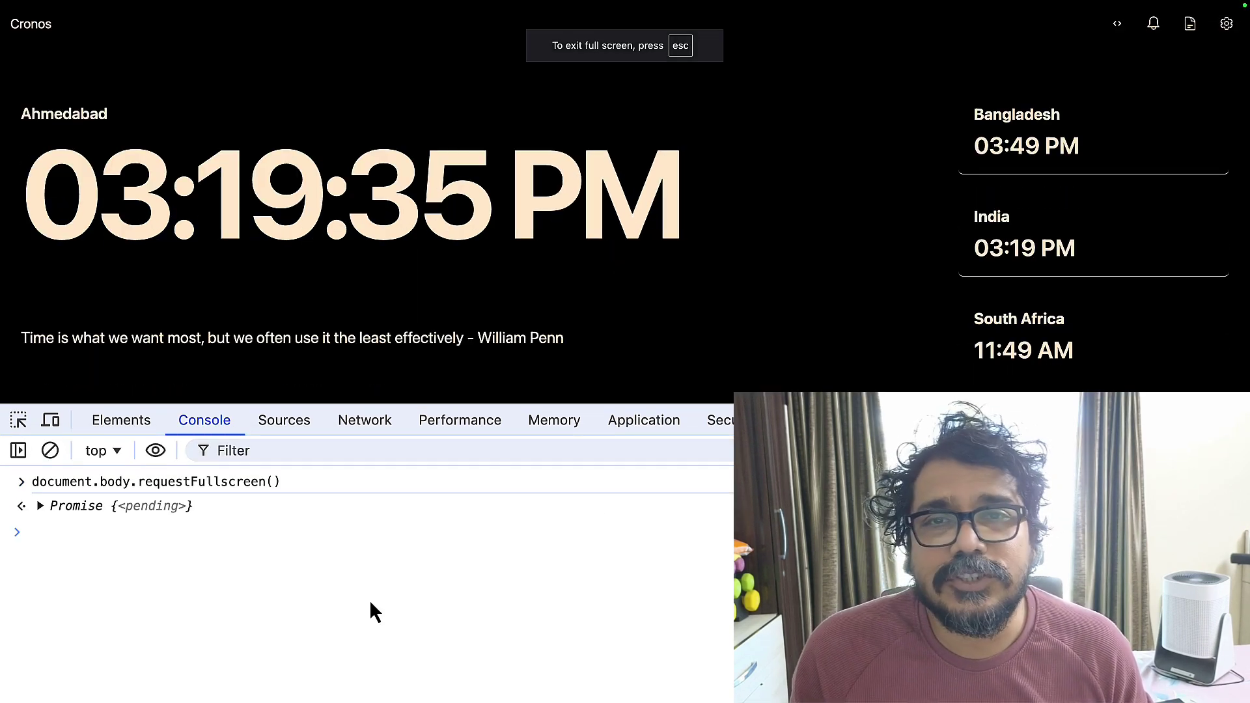
# Step: Close the DevTools console panel with F12, leaving Cronos fullscreen
pyautogui.press('F12')
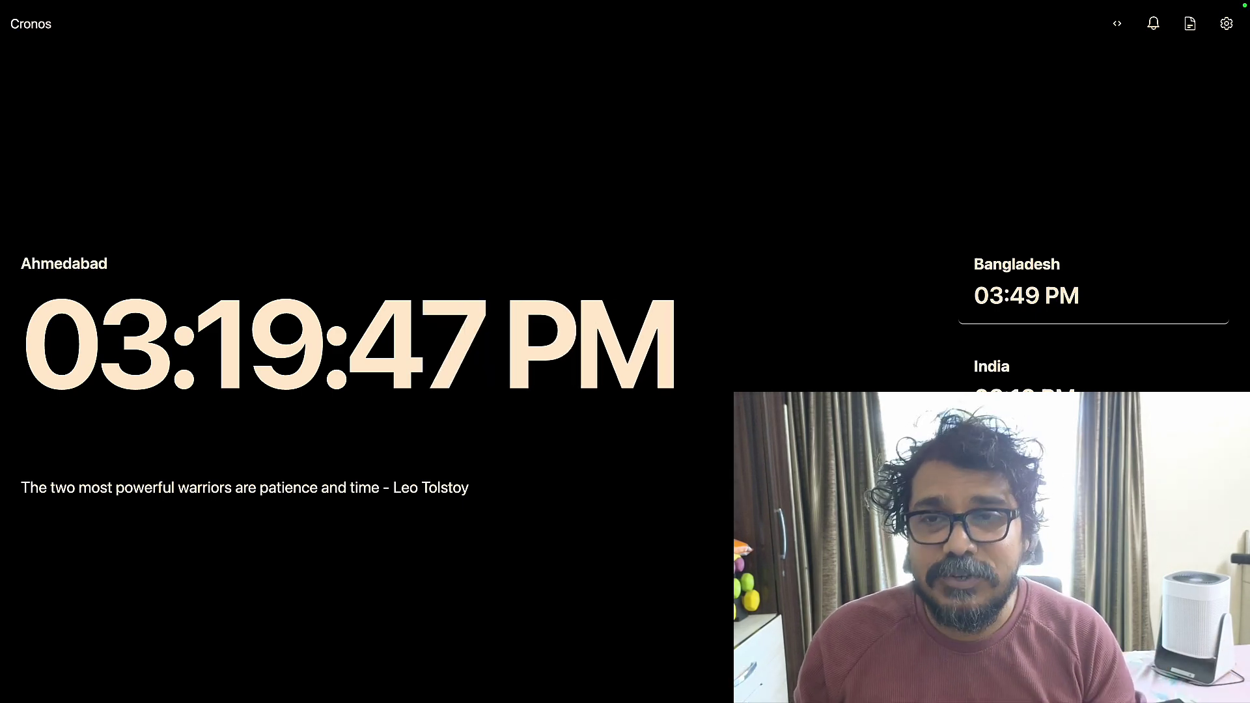
# Step: Leave fullscreen with Esc, then run document.exitFullscreen() in the console, which returns a TypeError
pyautogui.press('Escape')
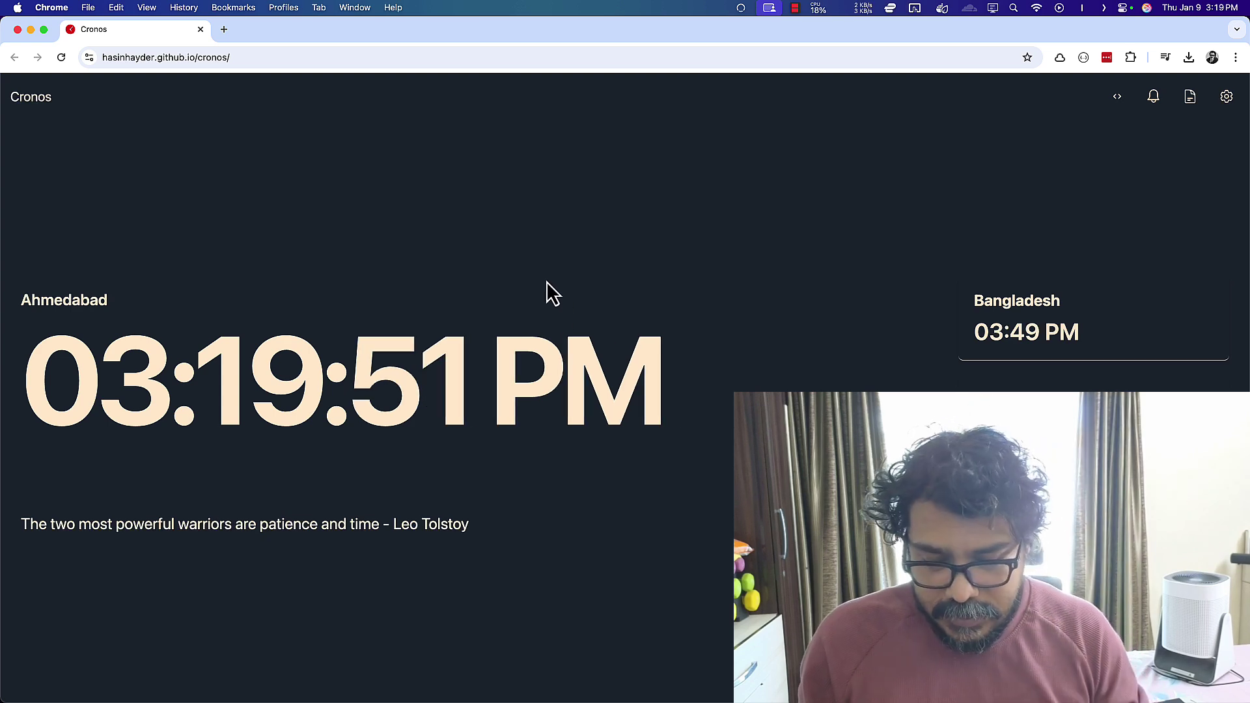
pyautogui.press('super+alt+j')
pyautogui.write('d')
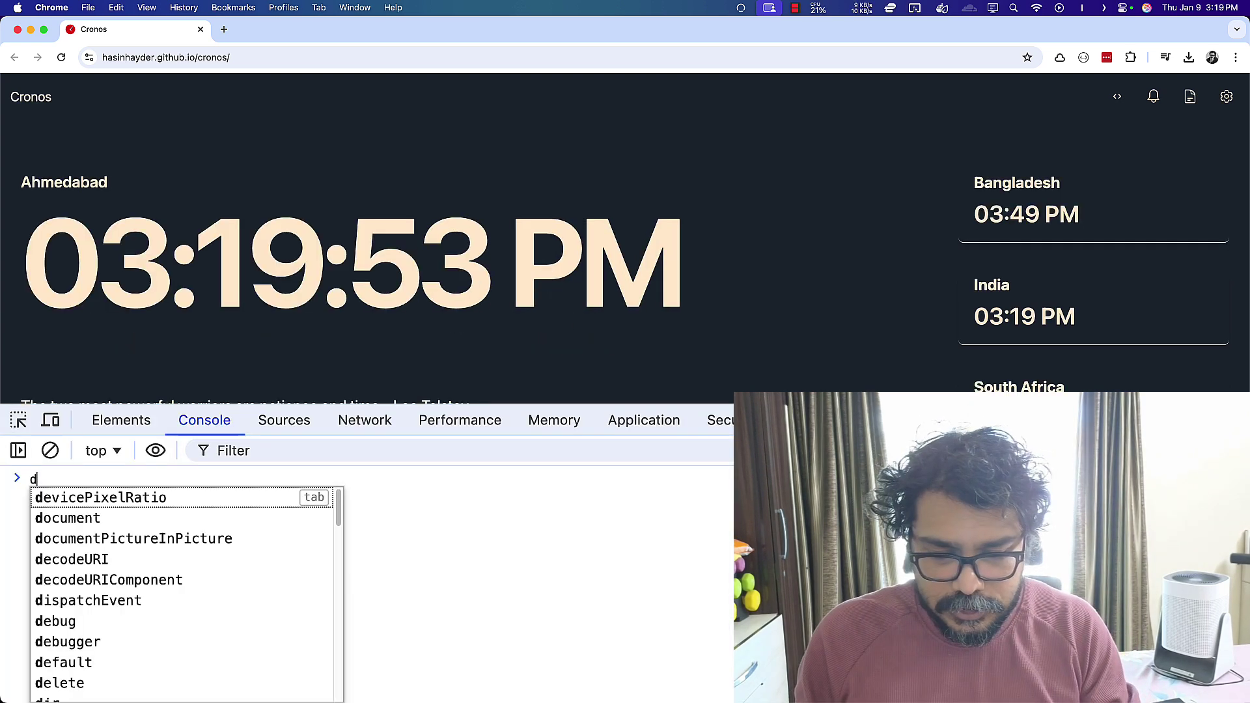
pyautogui.write('ocument.exit')
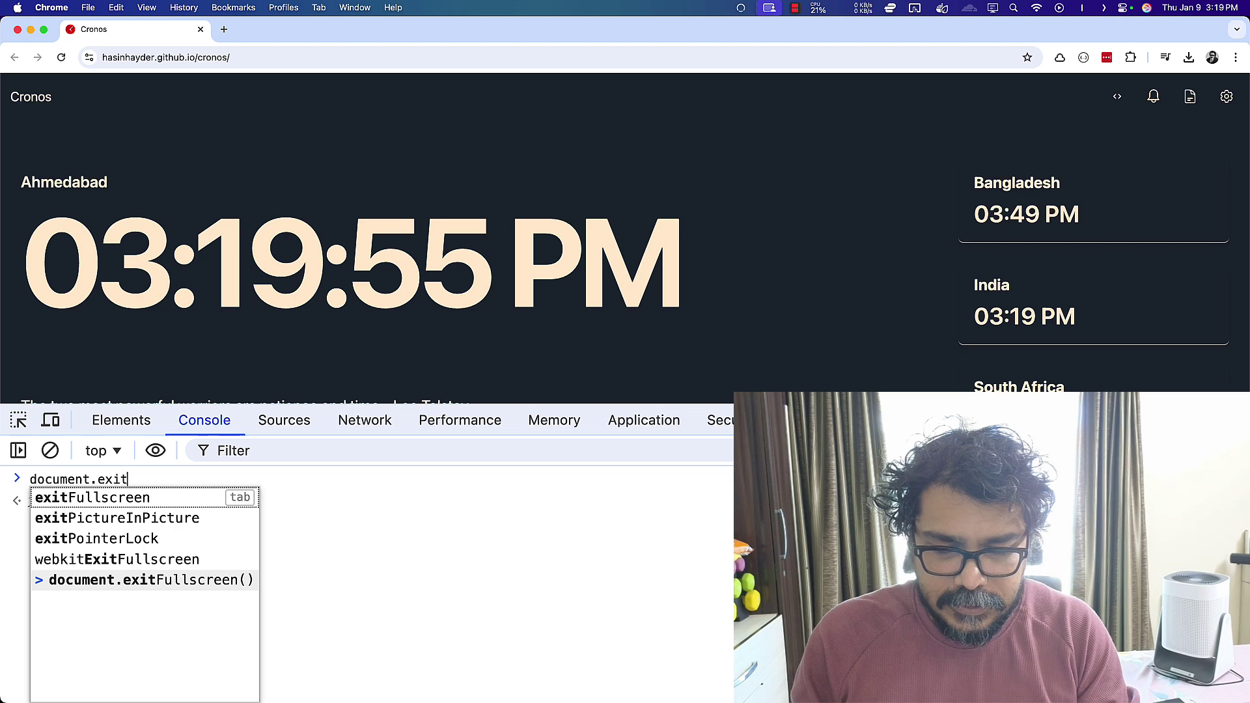
pyautogui.write('Fullscreen(')
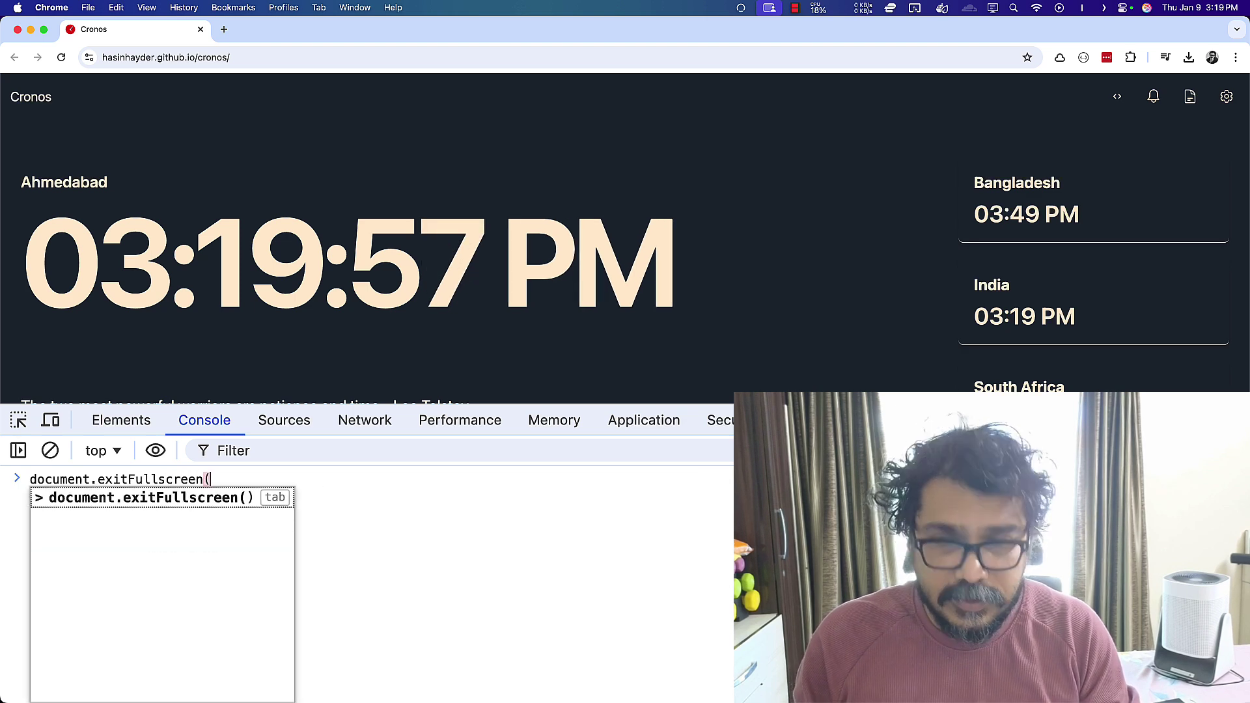
pyautogui.write(')')
pyautogui.press('Return')
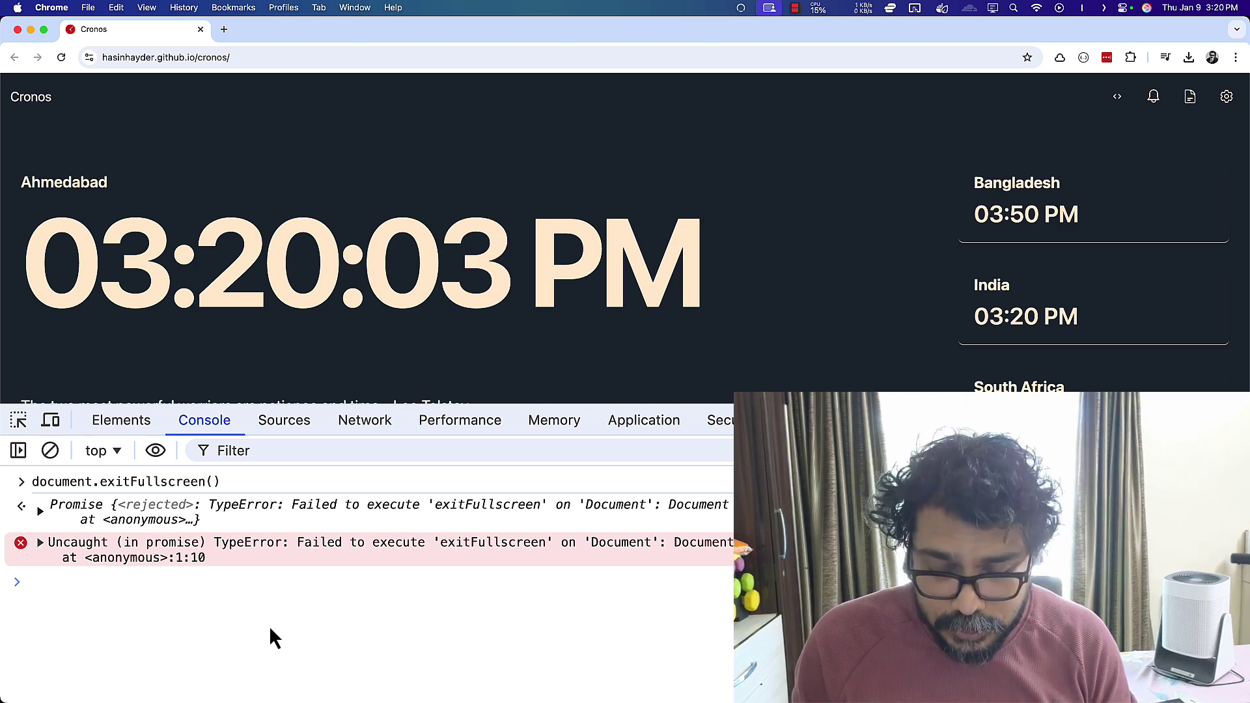
pyautogui.write('document.b')
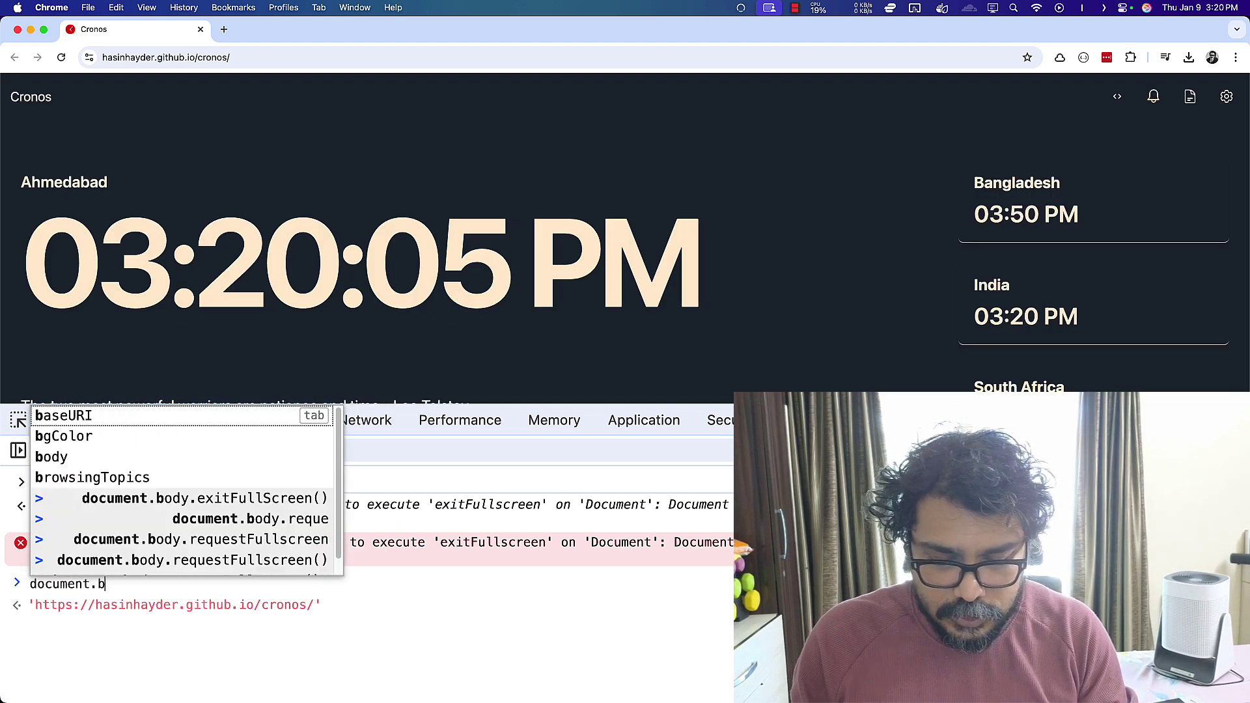
pyautogui.write('ody')
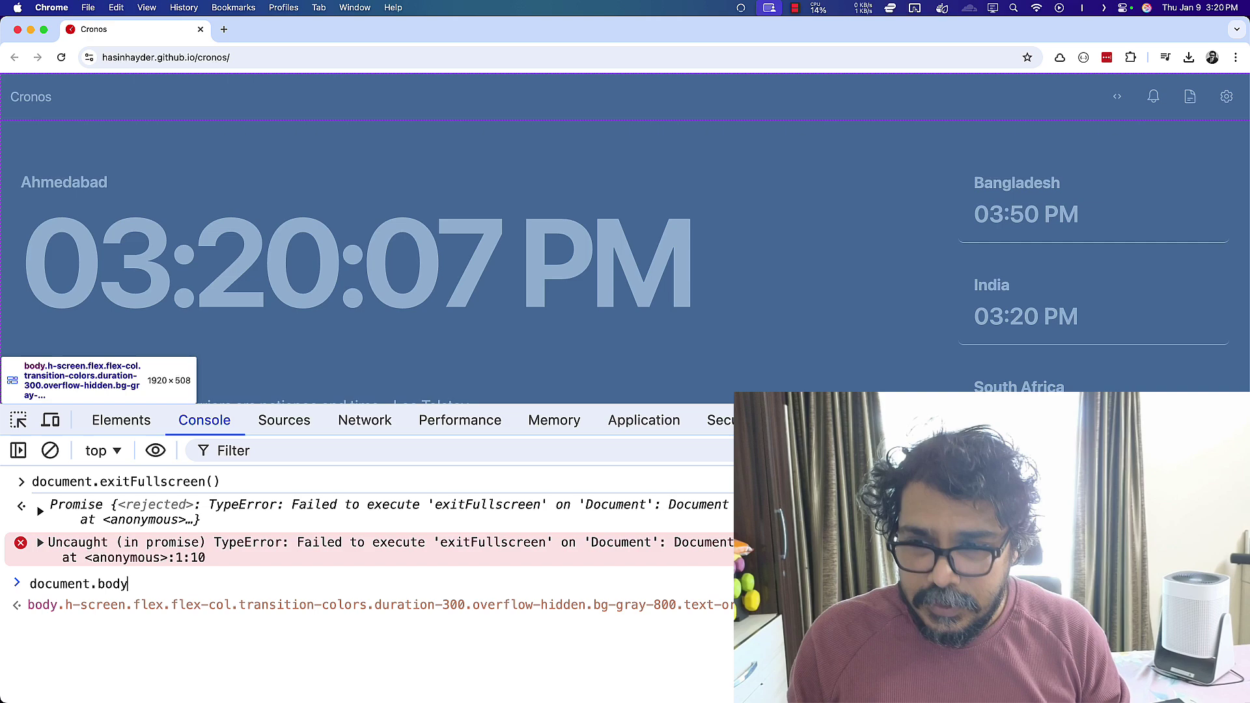
pyautogui.write('.re')
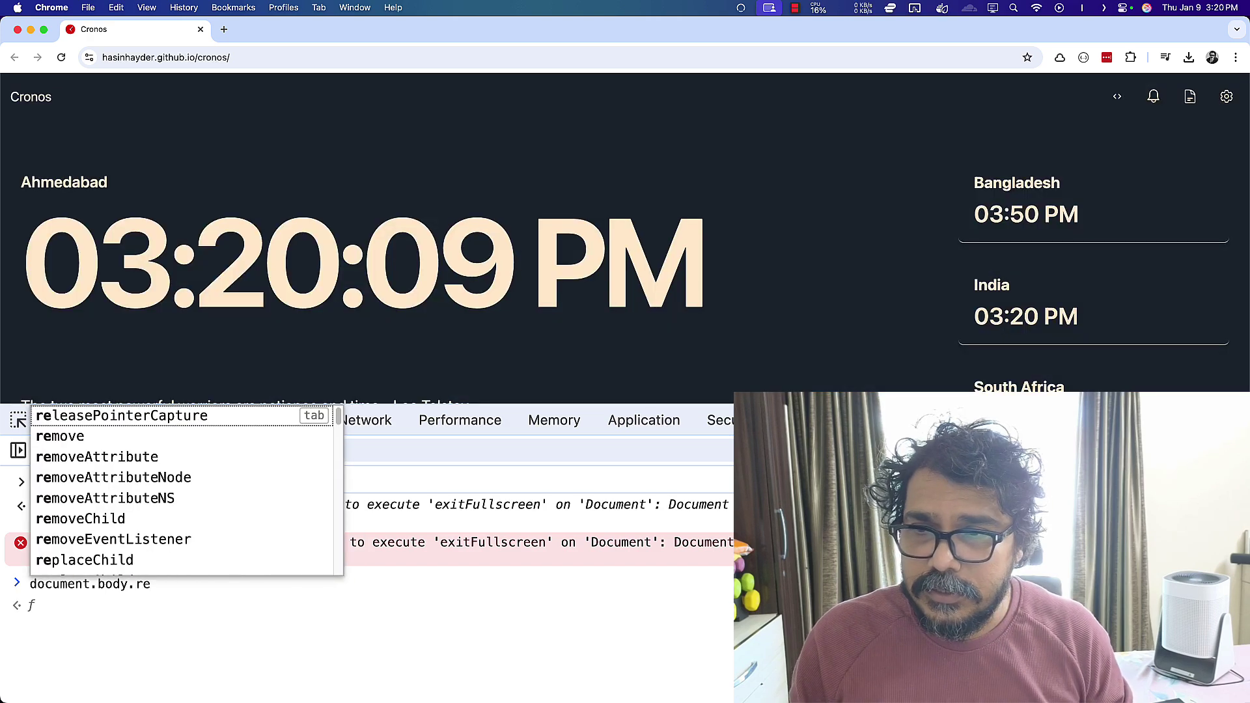
pyautogui.write('questFu')
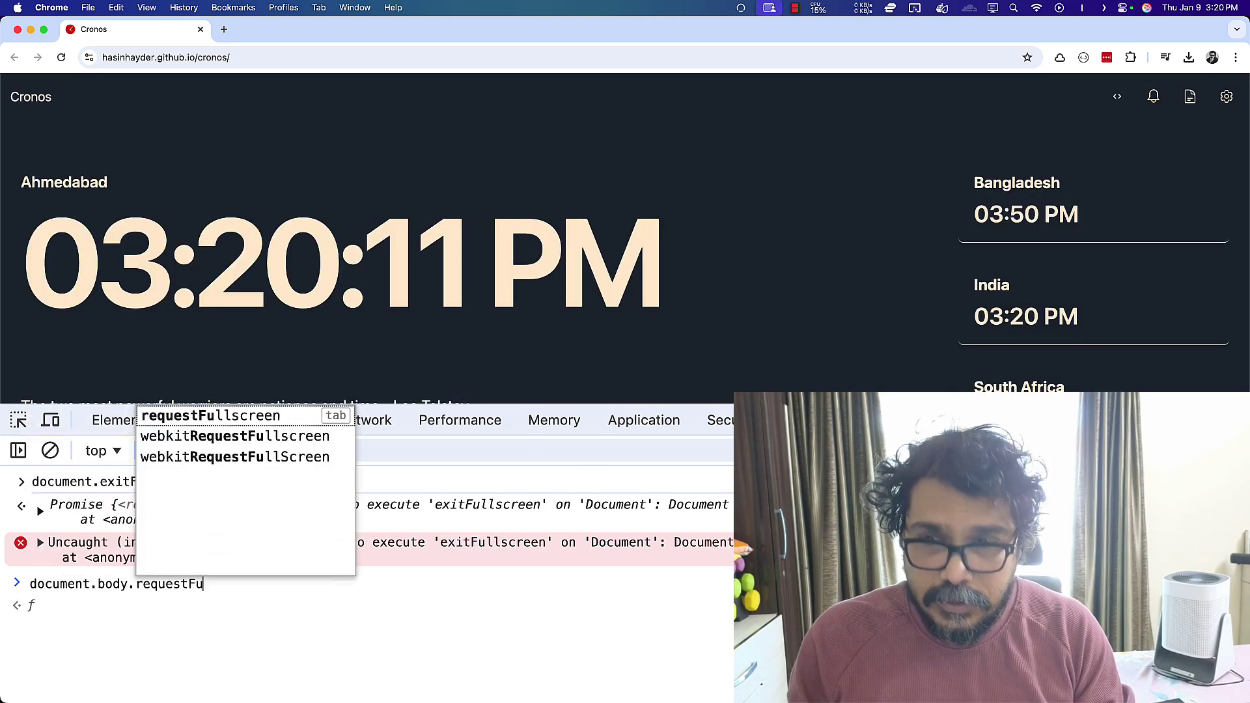
# Step: Run document.body.requestFullscreen(), then document.exitFullscreen(), from the console using autocomplete
pyautogui.press('Tab')
pyautogui.write('()')
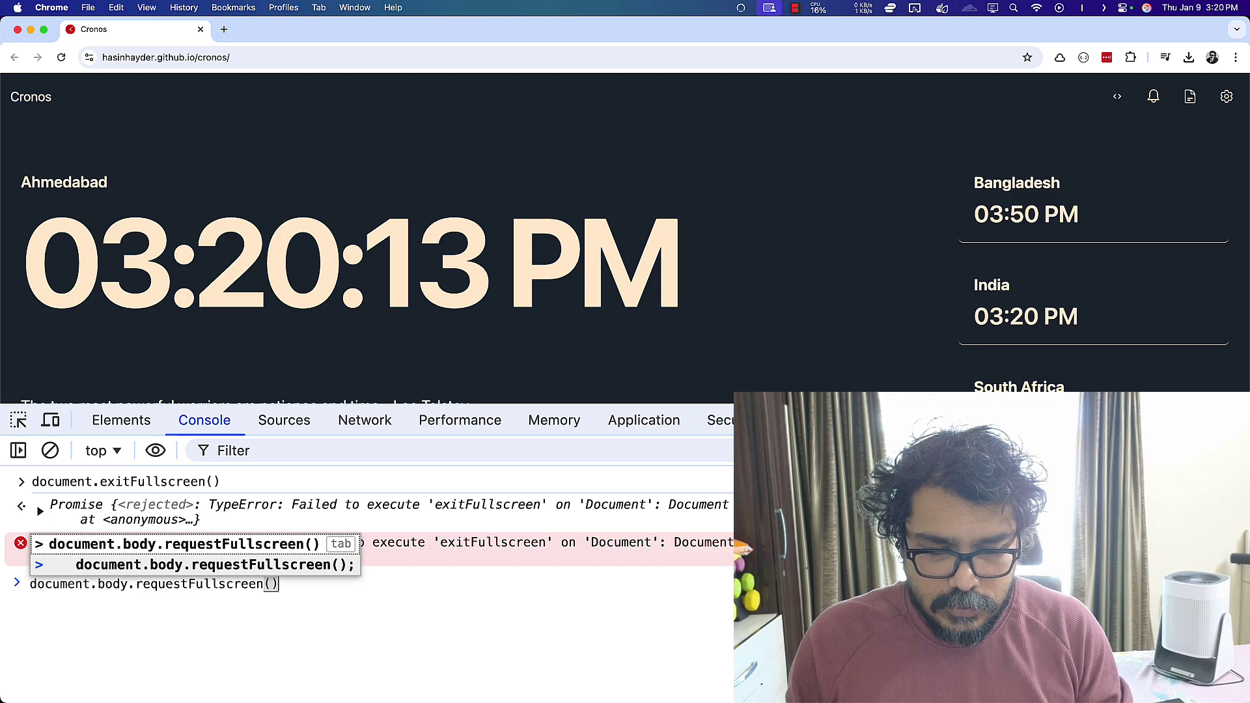
pyautogui.press('Return')
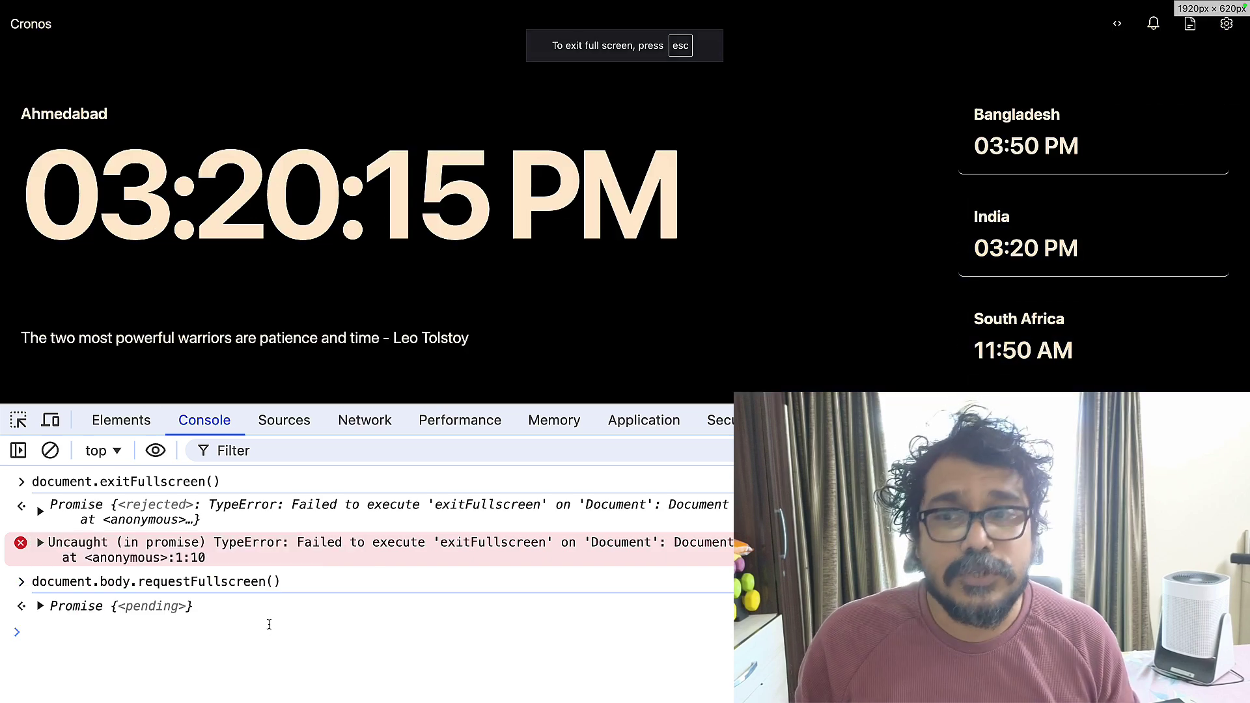
pyautogui.write('docume')
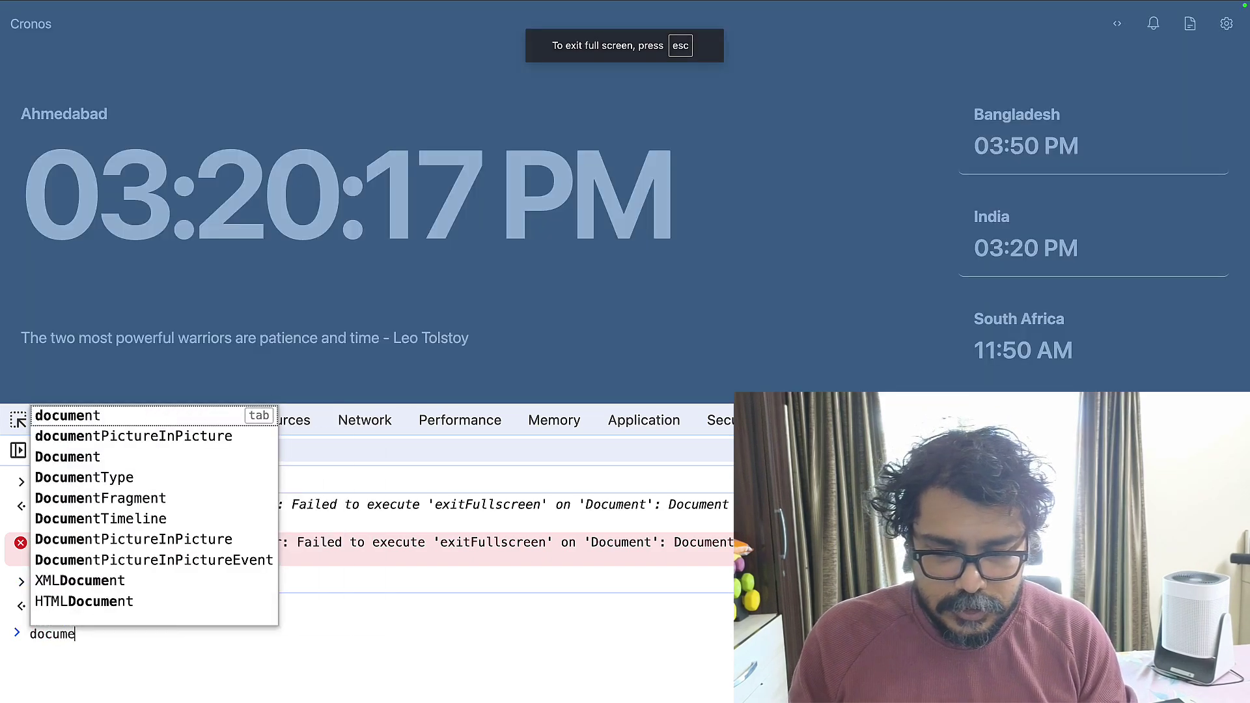
pyautogui.write('nt.exitFull')
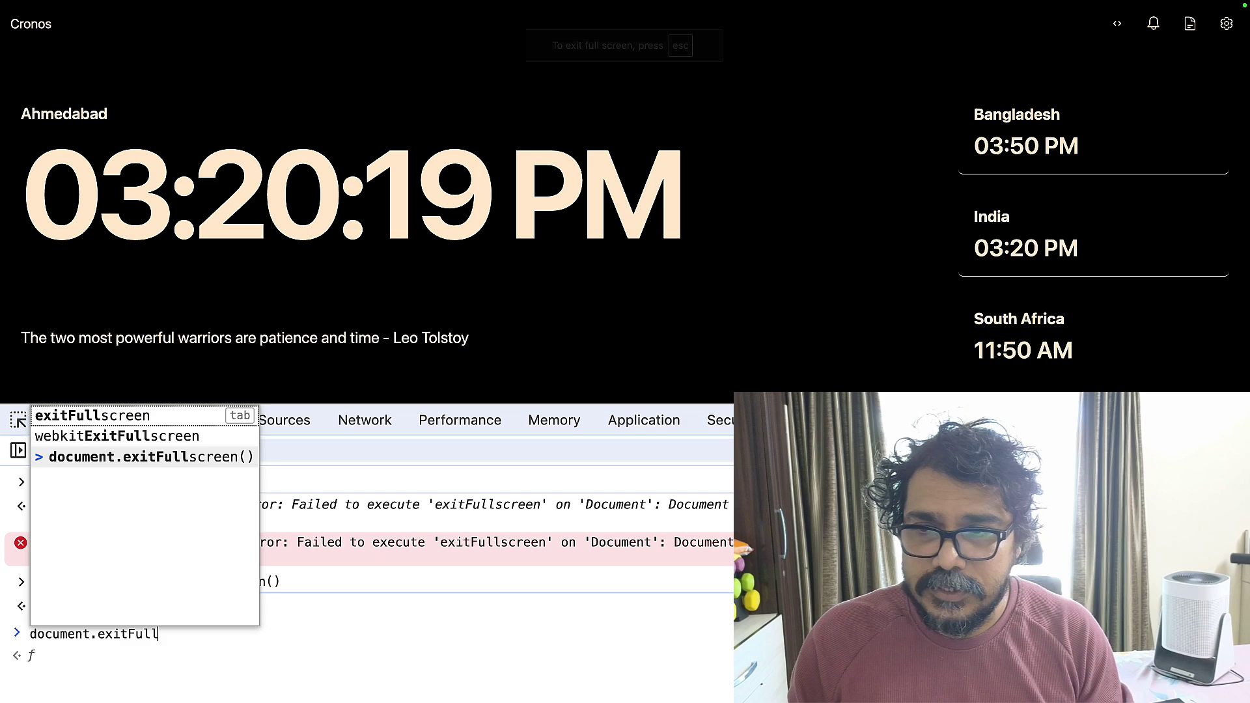
pyautogui.press('Tab')
pyautogui.write('()')
pyautogui.press('Return')
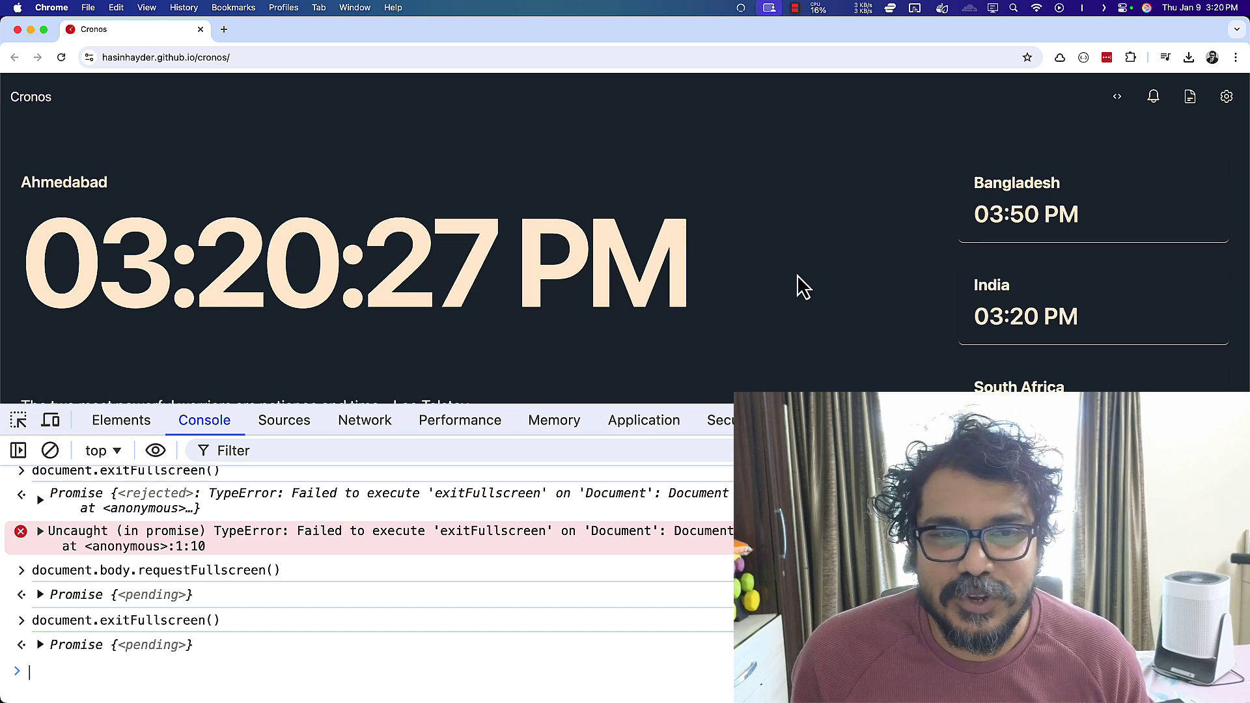
# Step: Close the DevTools panel, leaving Cronos windowed with the Tolstoy quote showing
pyautogui.press('super+alt+i')
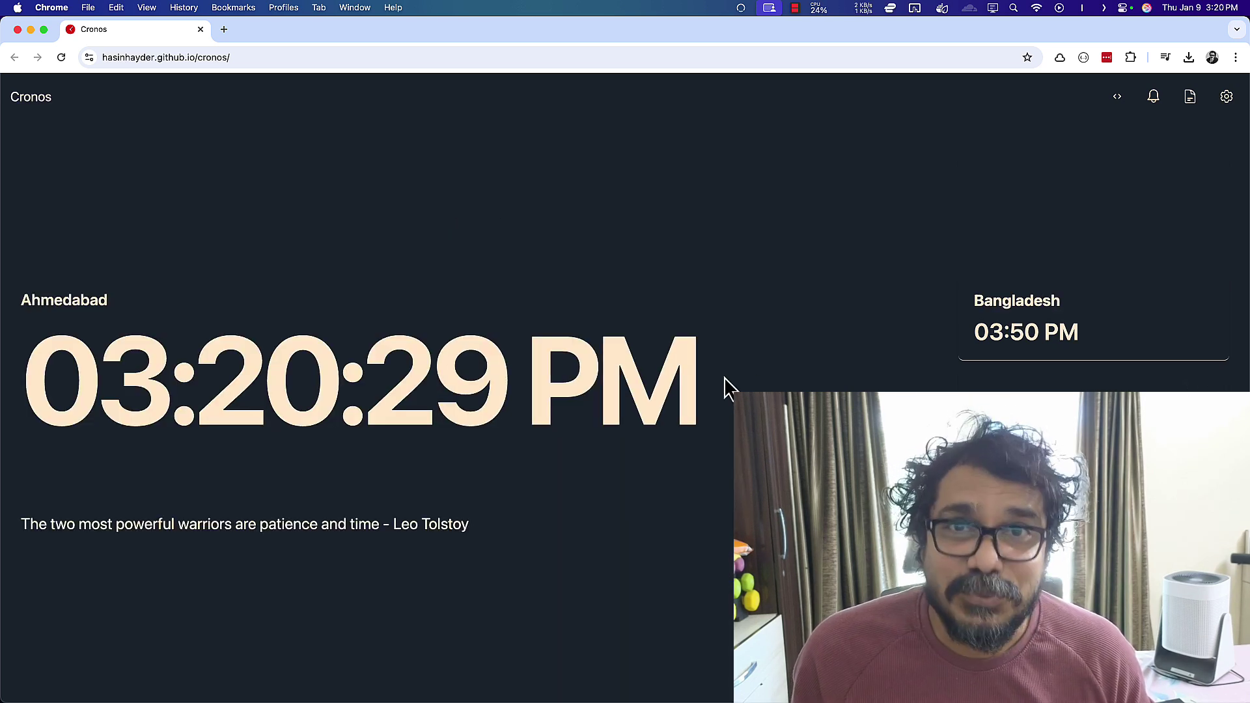